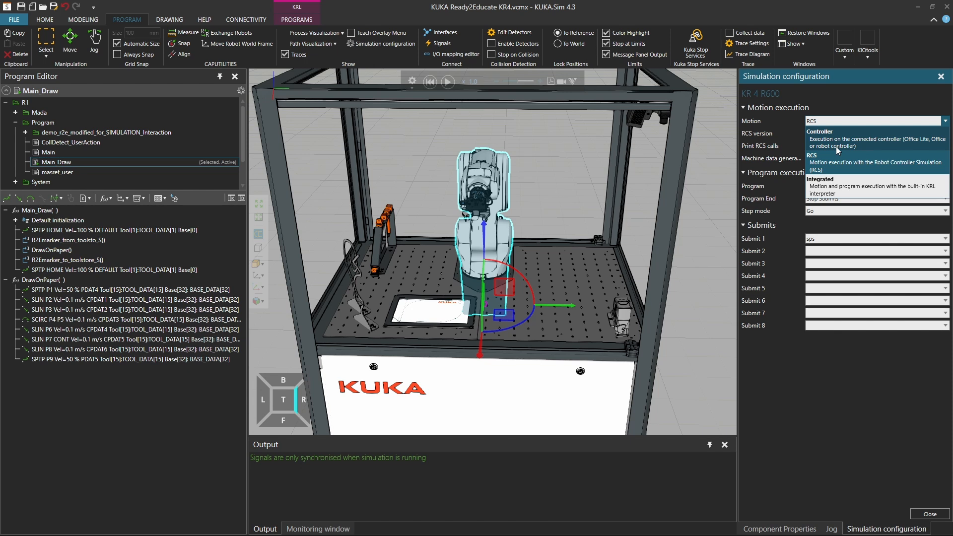
- Set motion execution to Controller and assign the online KR C5 Cabinet 2HU Standard controller to the robot
left_click(839, 143)
left_click(946, 151)
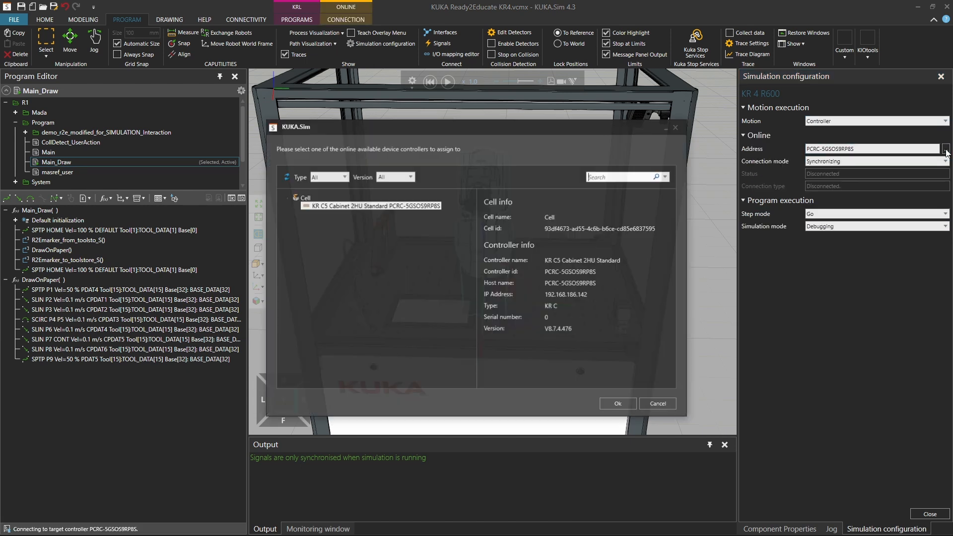
left_click(397, 204)
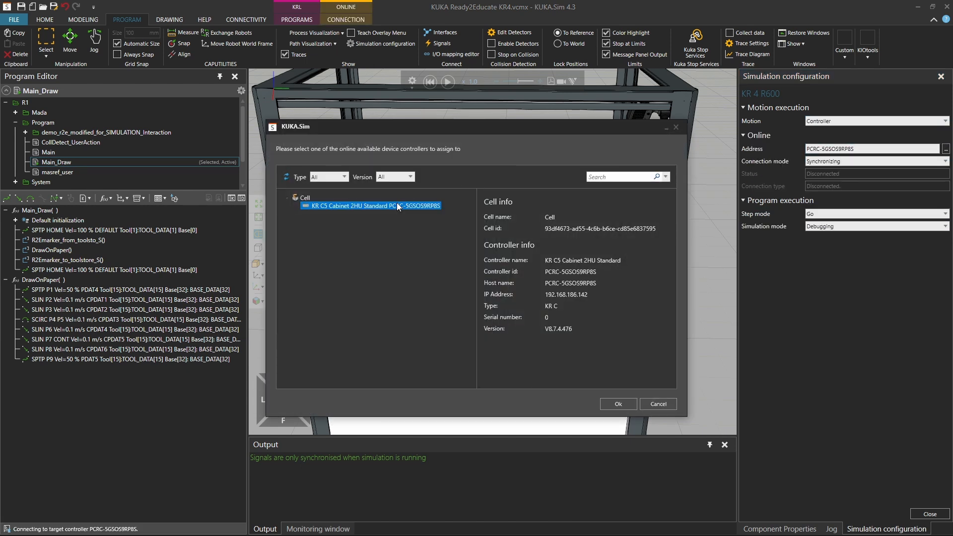
left_click(621, 404)
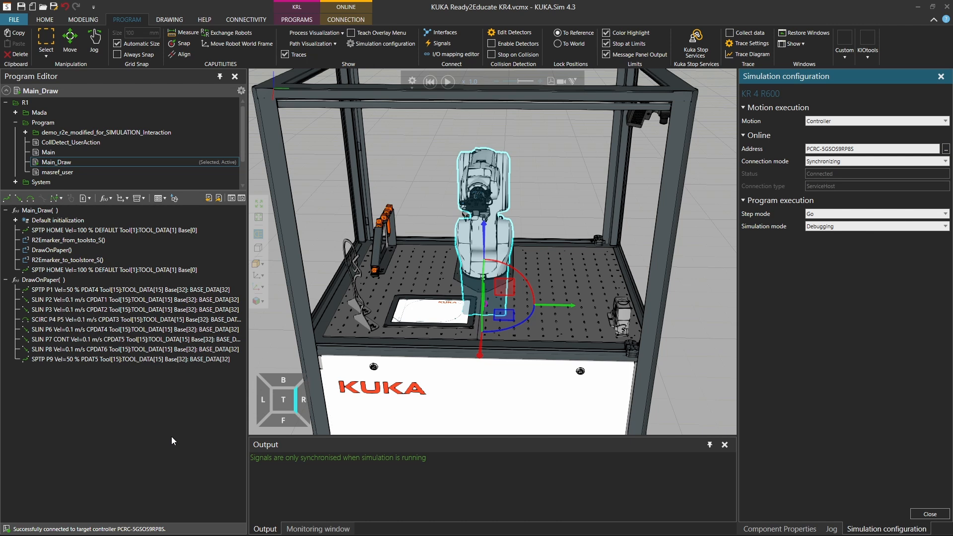
- Download the changed Main_Draw.dat and Main_Draw.src files from the connected controller, overwriting the local versions
left_click(341, 18)
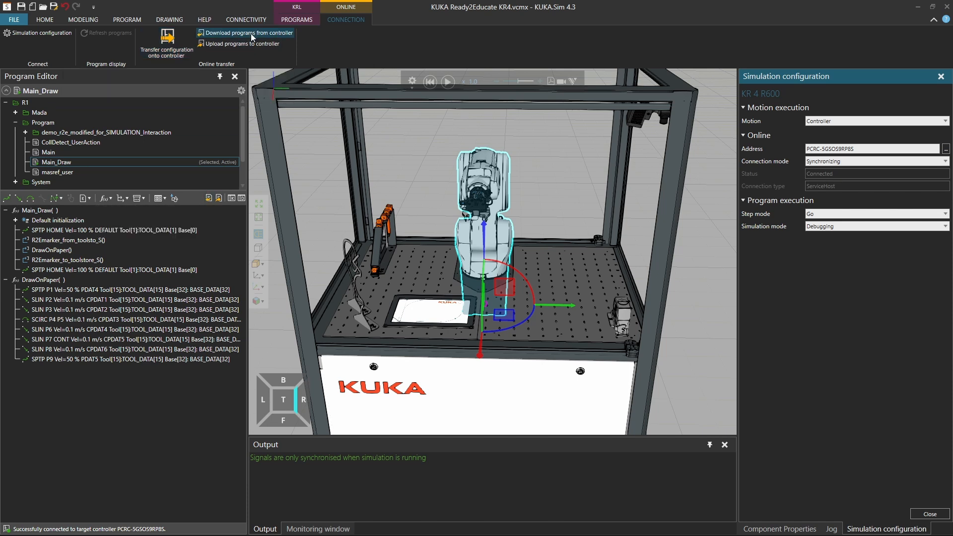
left_click(208, 200)
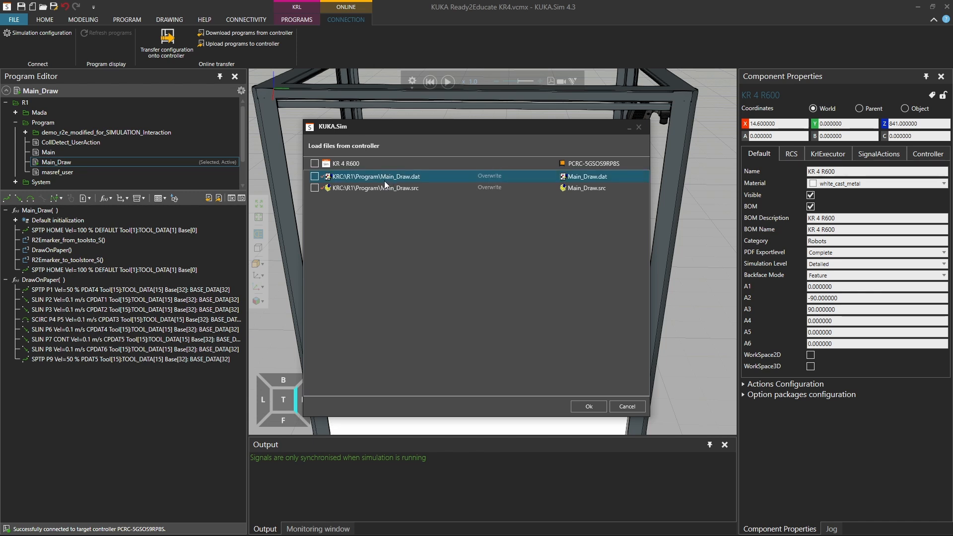
mouse_move(407, 181)
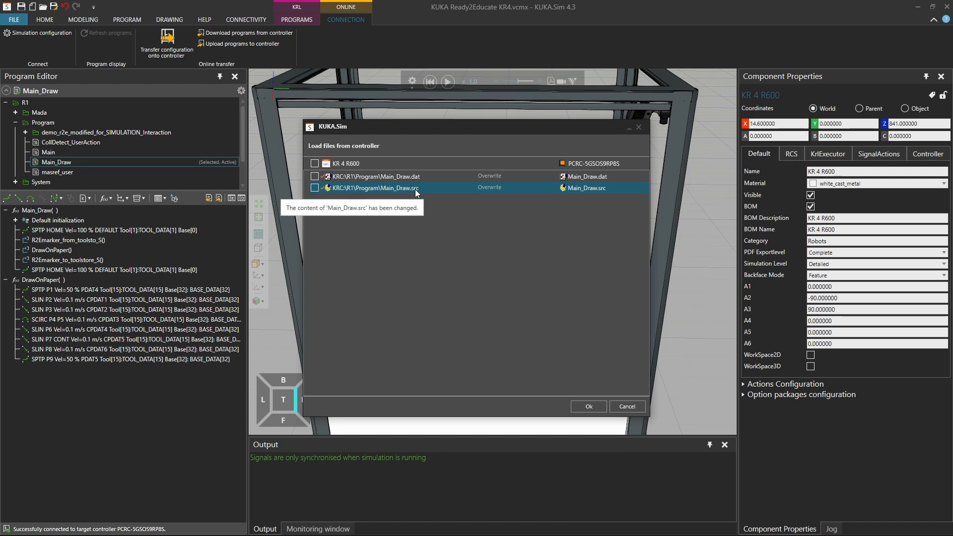
left_click(314, 165)
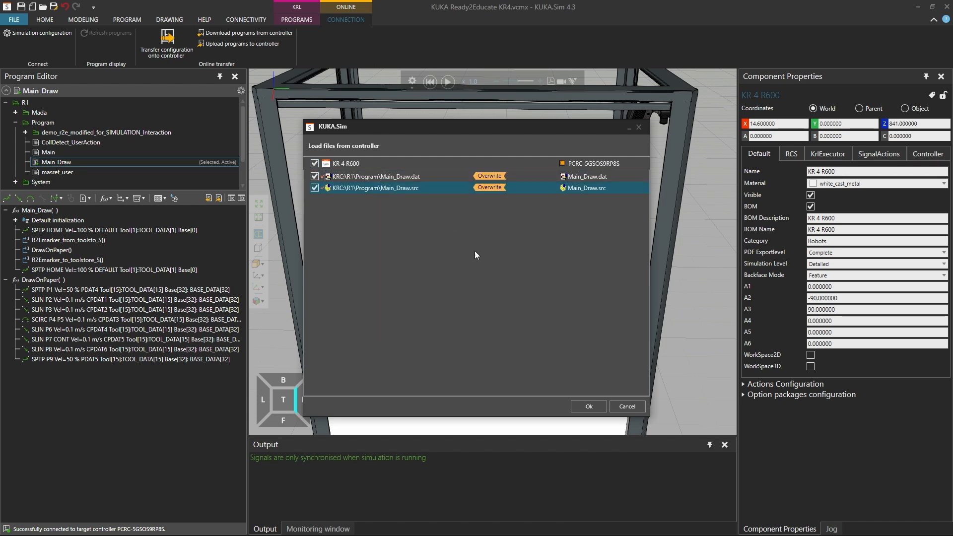
left_click(590, 407)
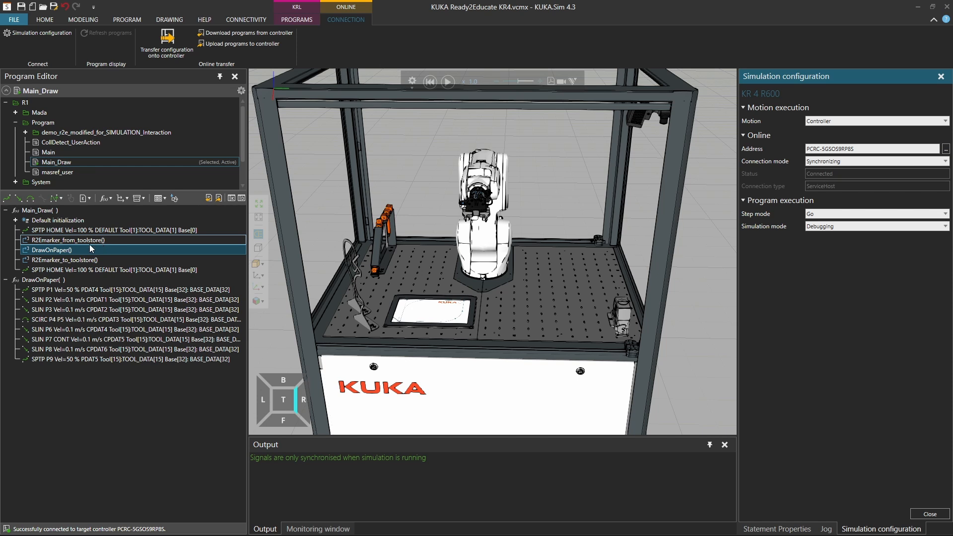
- Select the SCIRC P4 P5 statement in DrawOnPaper and activate Jog to inspect the robot's pose at P5 over the paper
left_click(110, 320)
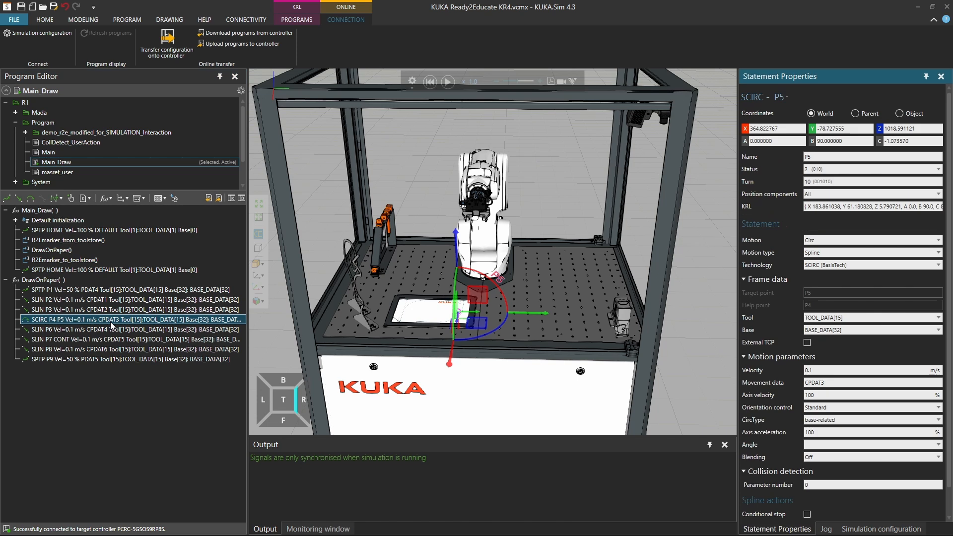
left_click(124, 19)
left_click(95, 47)
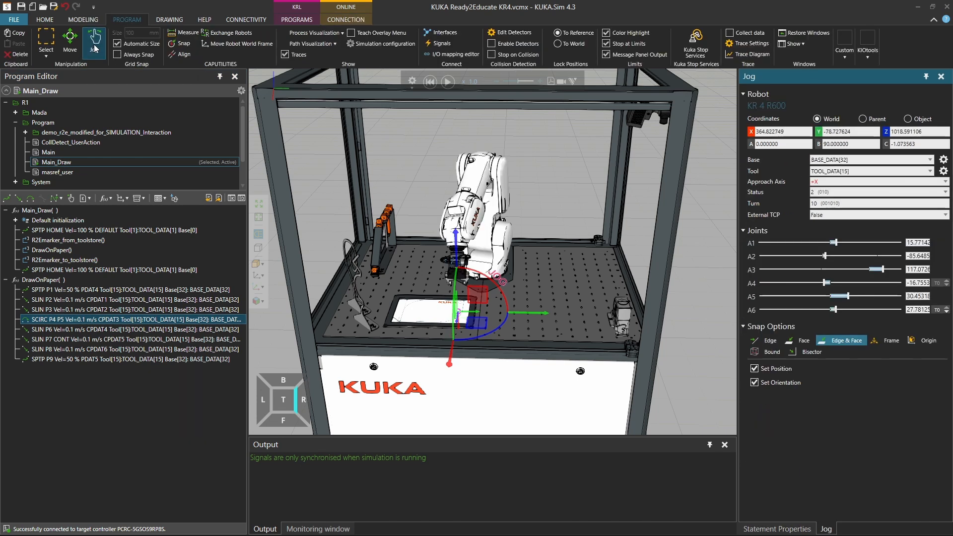
scroll(487, 277, "up", 6)
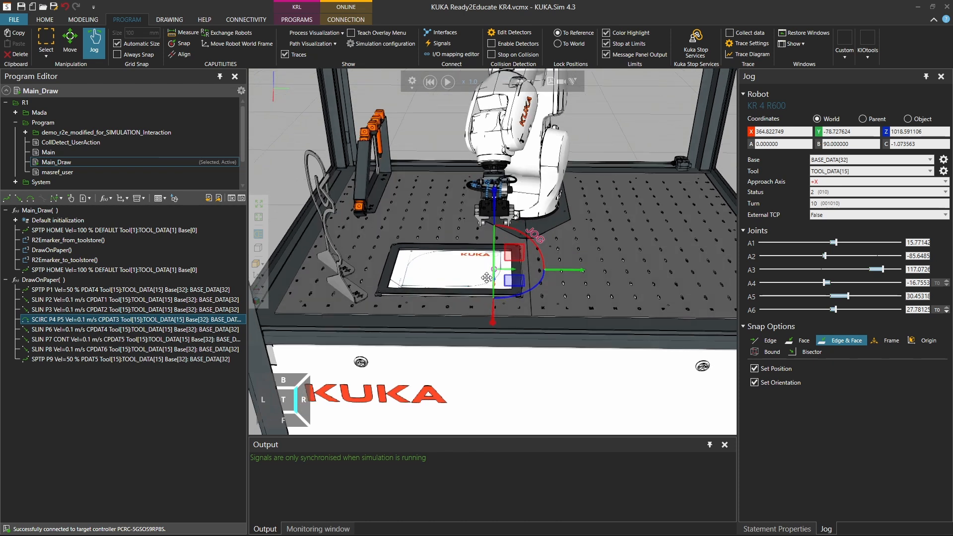
right_click_drag(486, 278, 493, 270)
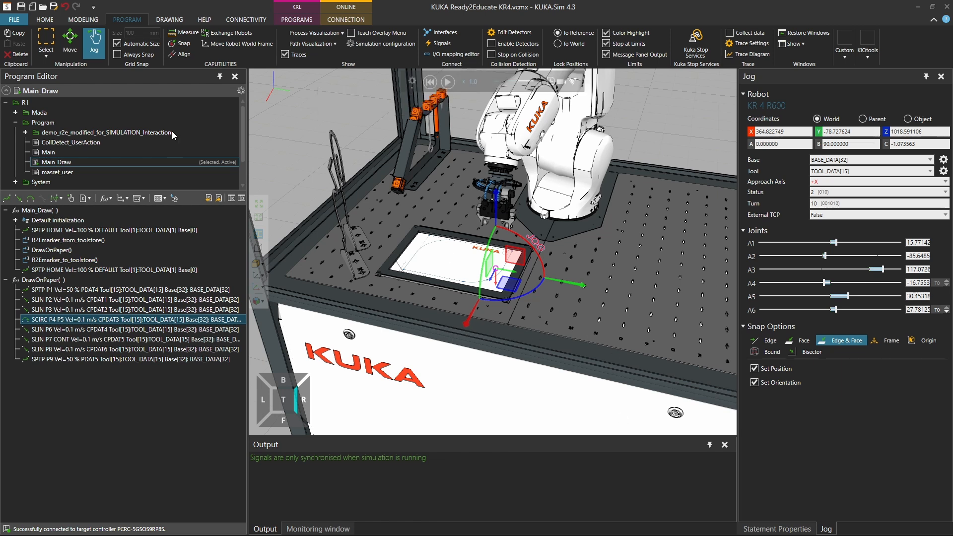
- Switch the robot's motion execution to RCS in the simulation configuration
left_click(242, 91)
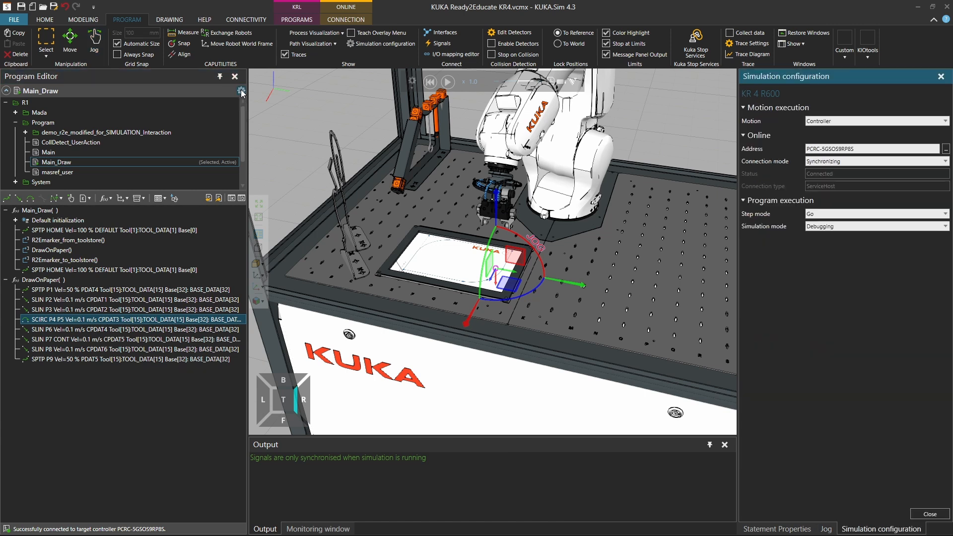
left_click(820, 122)
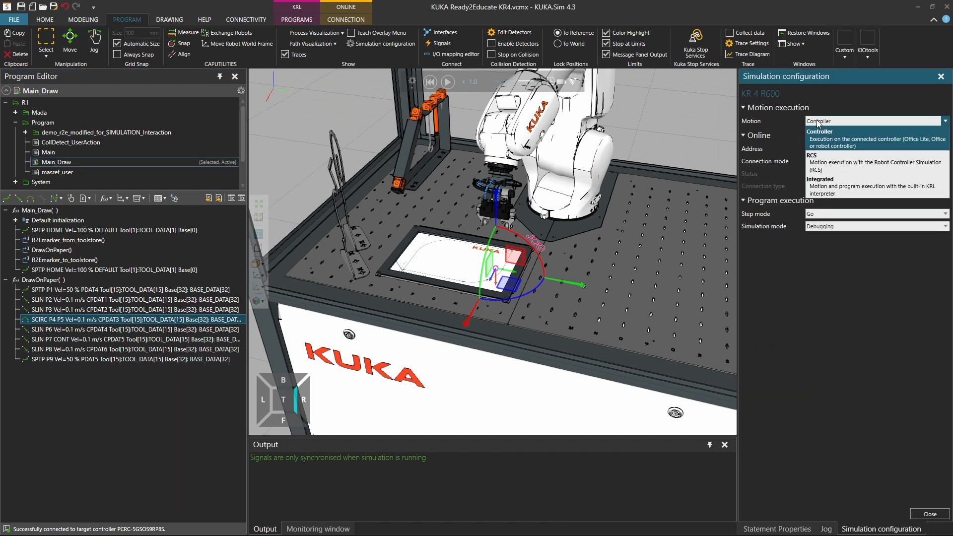
left_click(826, 160)
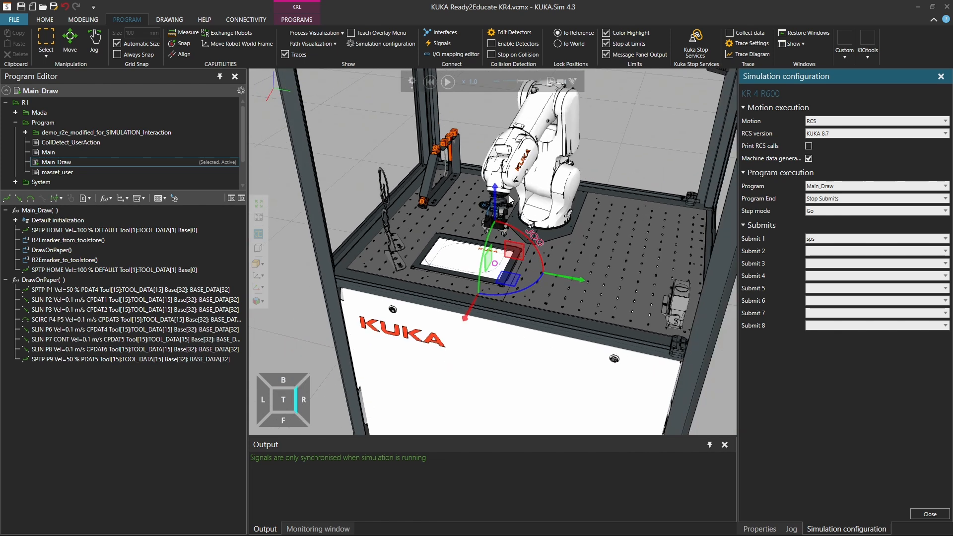
- Reset the simulation and run the Main_Draw program
right_click_drag(508, 195, 288, 191)
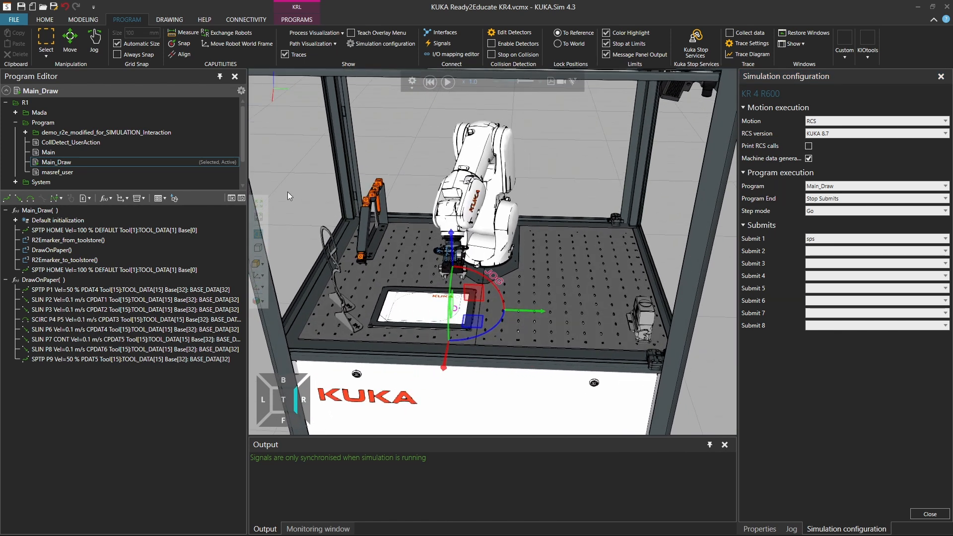
left_click(431, 83)
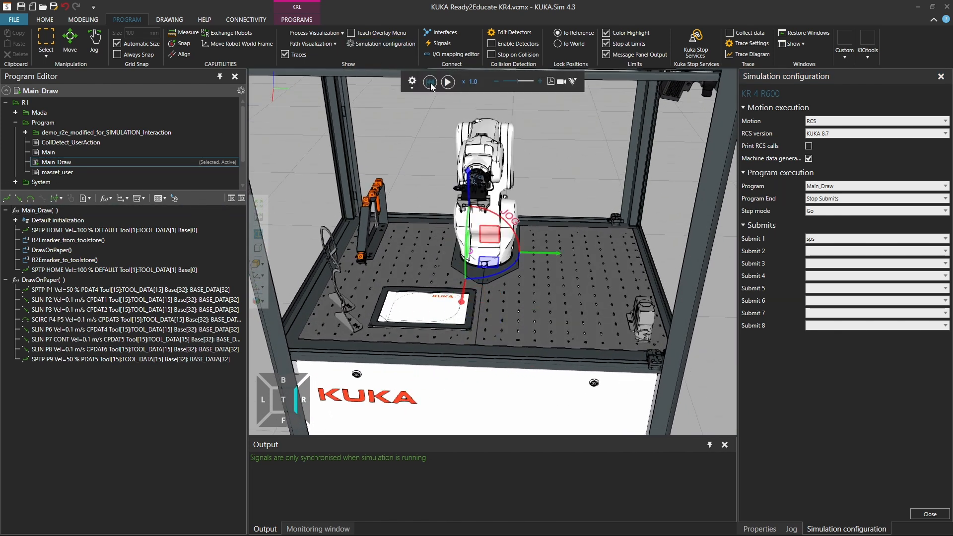
right_click_drag(400, 211, 478, 208, "ctrl")
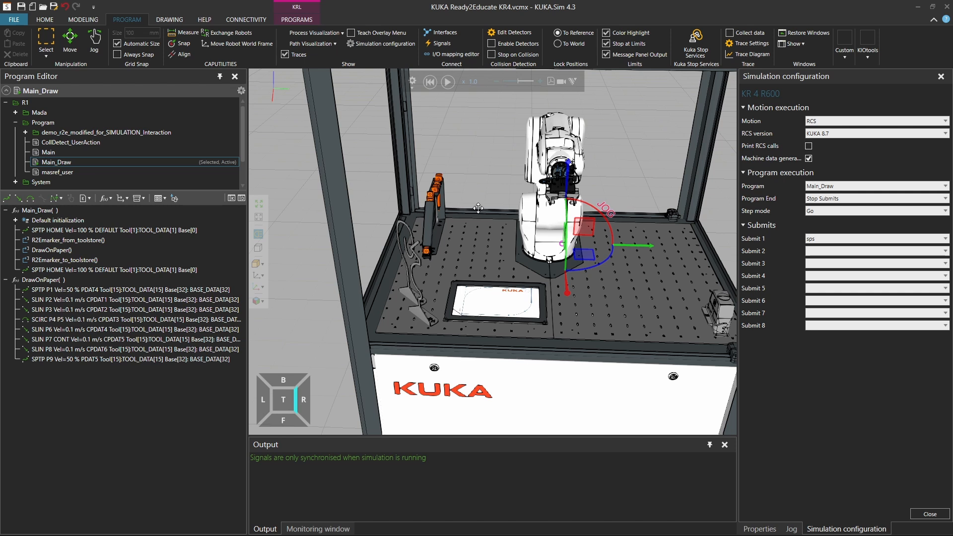
left_click(447, 82)
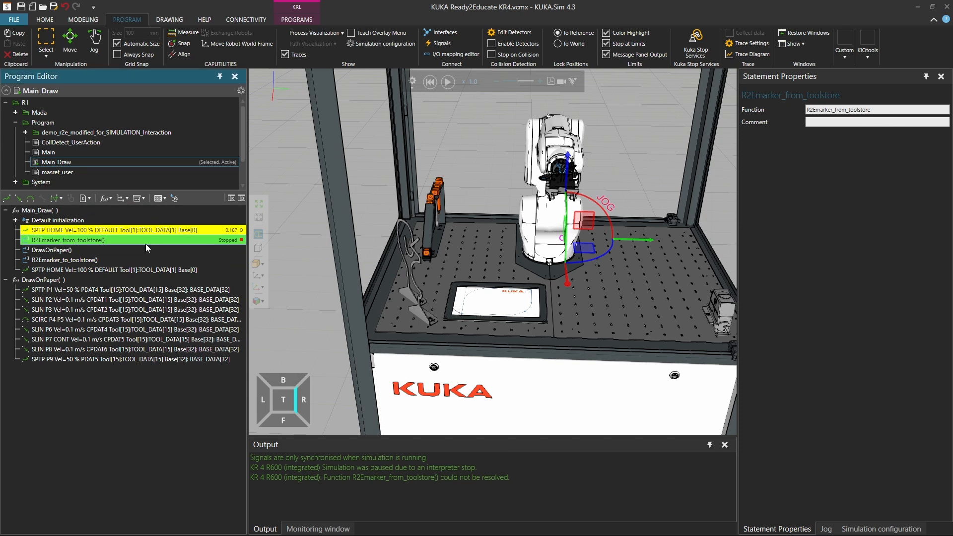
- Change the marker pick-up call in Main_Draw to the function R2Emarker_from_toolsto_S
left_click(880, 110)
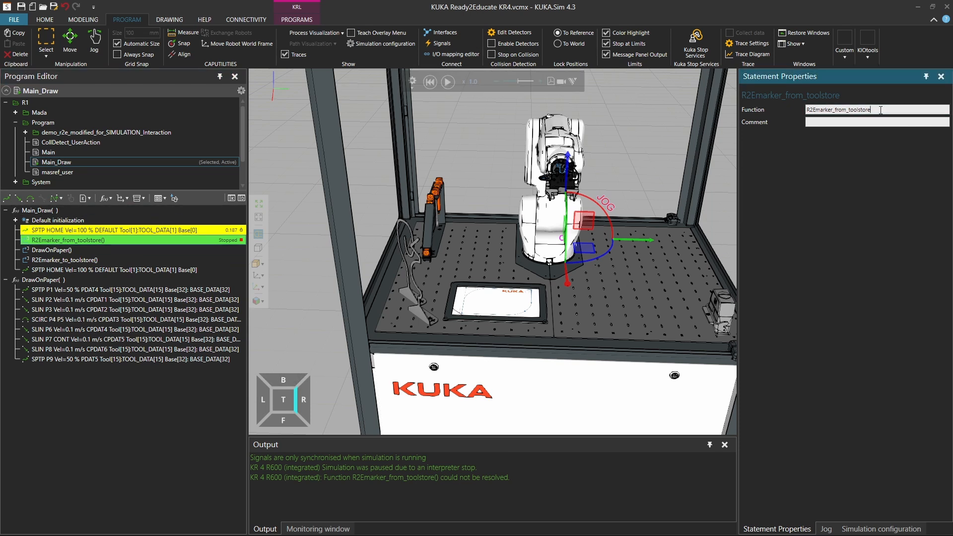
key("BackSpace")
key("BackSpace")
type("_S")
- Change the marker return call in Main_Draw to the function R2Emarker_to_toolstore_S
left_click(121, 260)
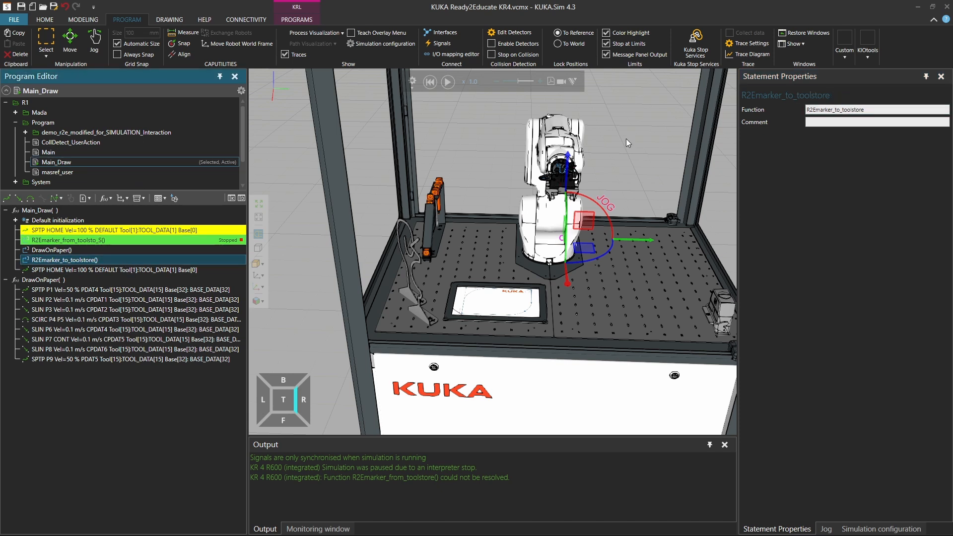
left_click(887, 110)
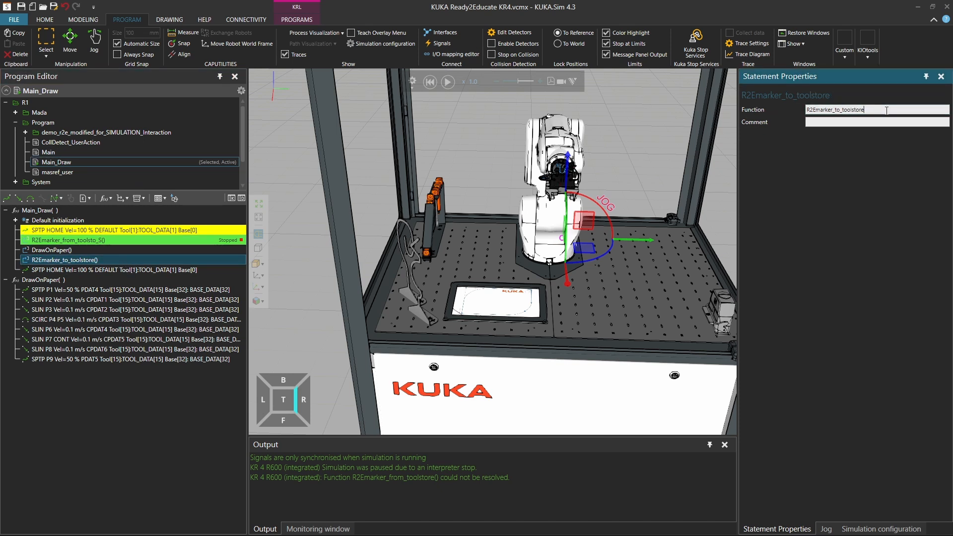
type("_S")
key("Return")
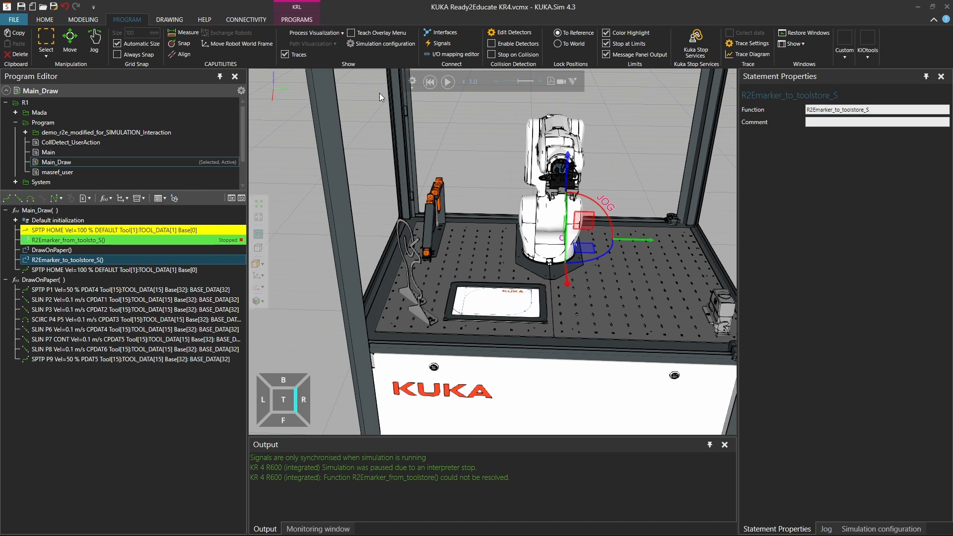
- Rerun the Main_Draw simulation from the start, watch the marker trace the paper outline up close, and reset it
left_click(430, 82)
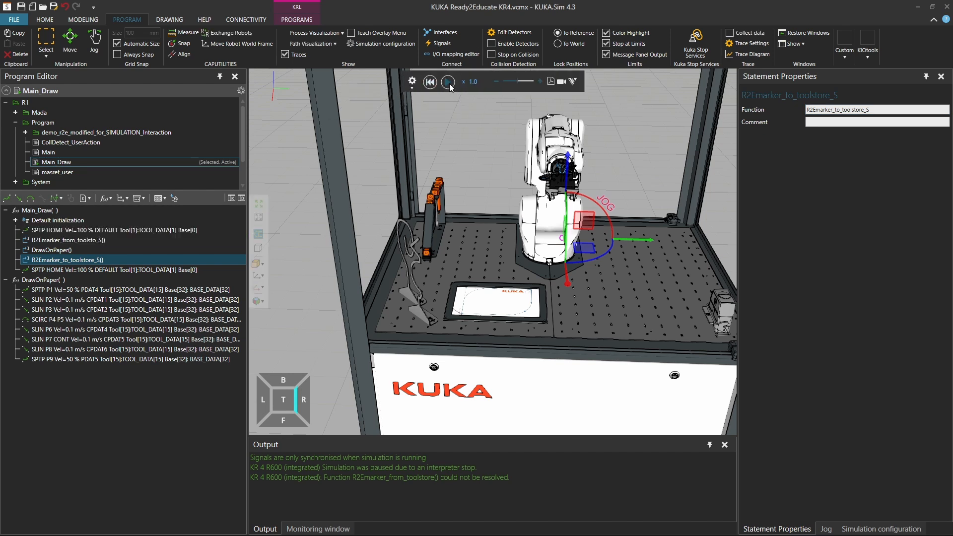
left_click(449, 82)
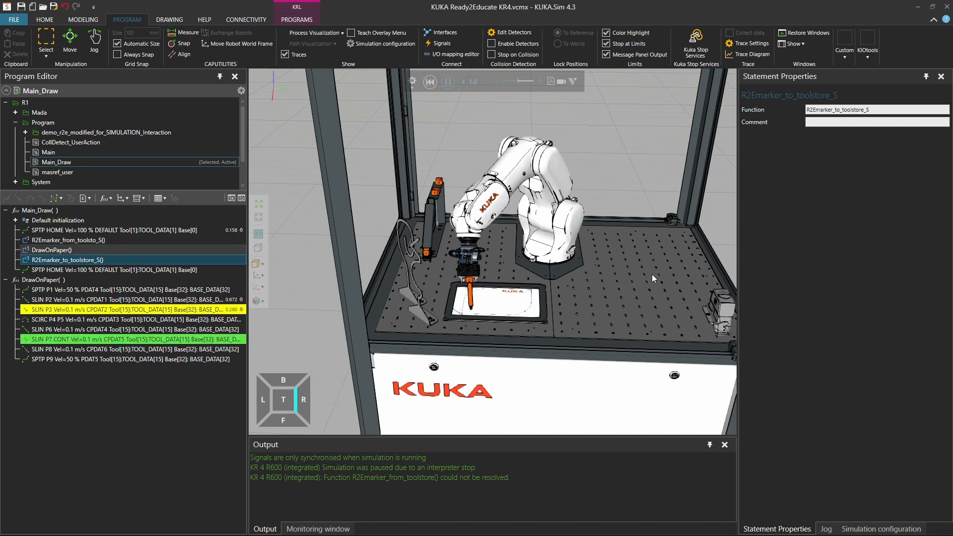
scroll(536, 332, "up", 5)
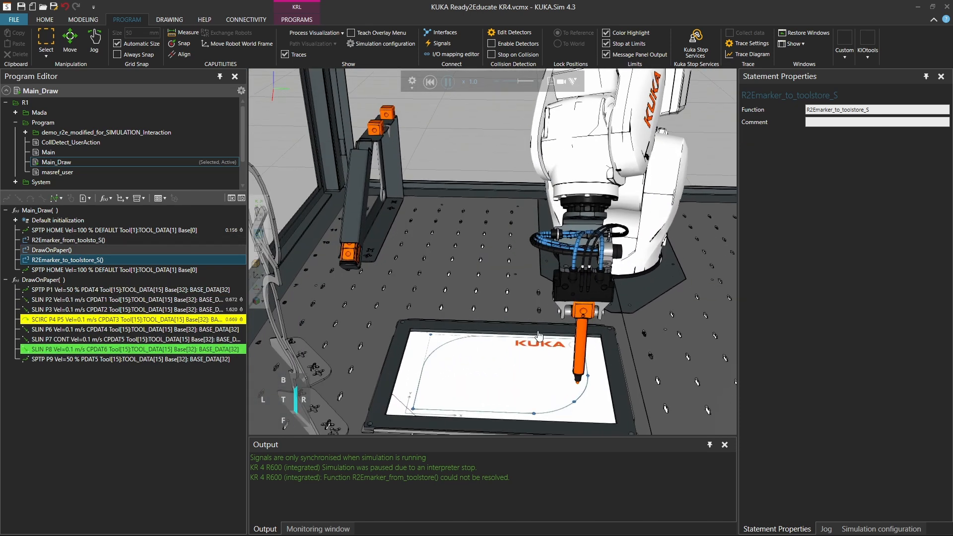
right_click_drag(539, 337, 561, 308)
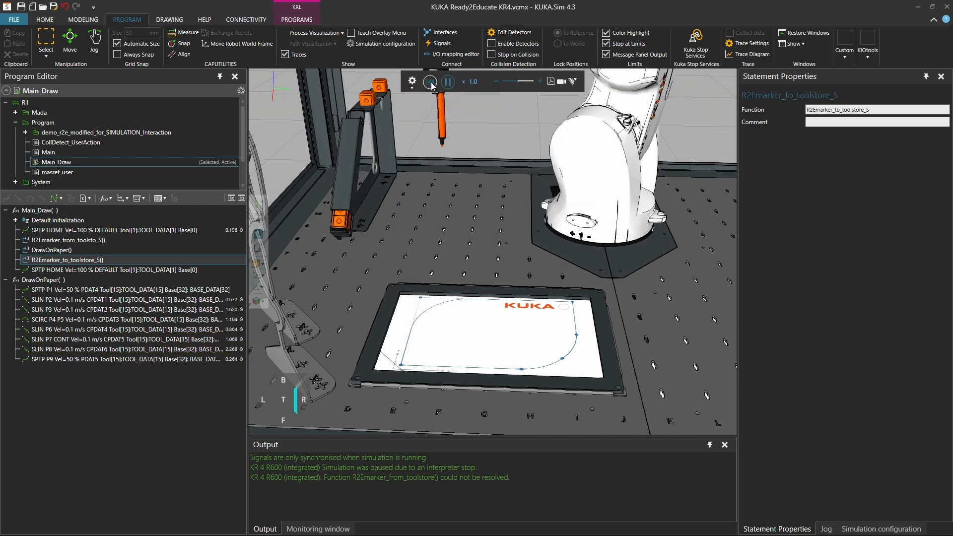
left_click(430, 82)
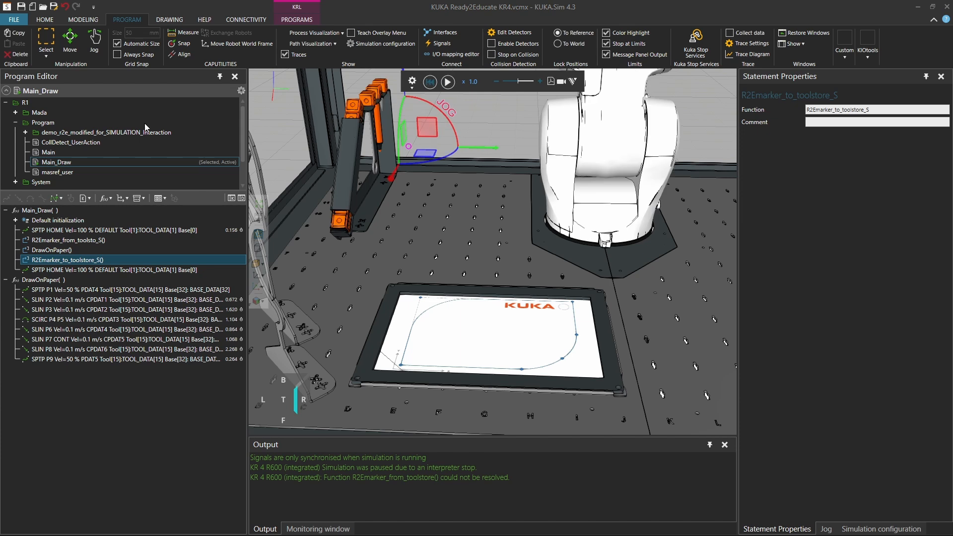
- Insert a set-output statement after the R2Emarker_from_toolsto_S call and set its output number to 31
left_click(70, 240)
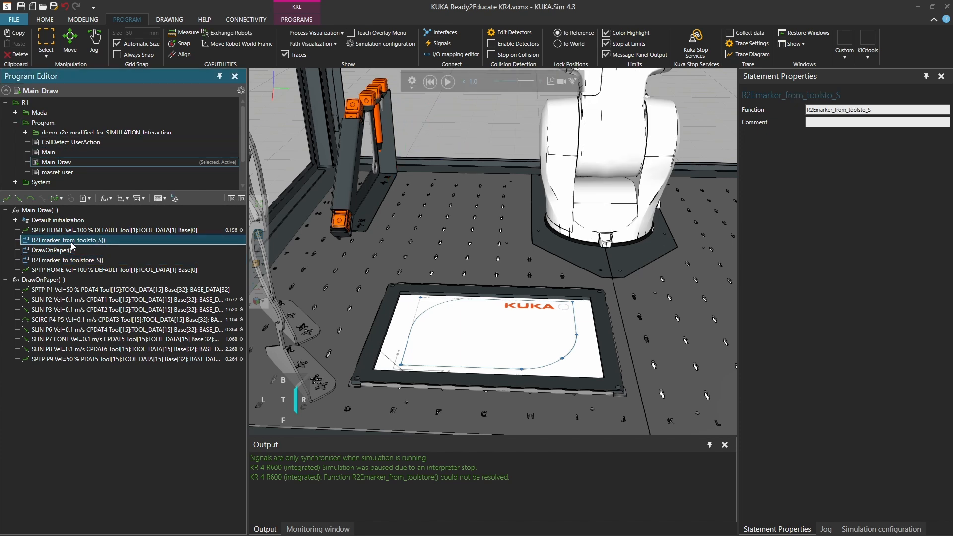
left_click(122, 198)
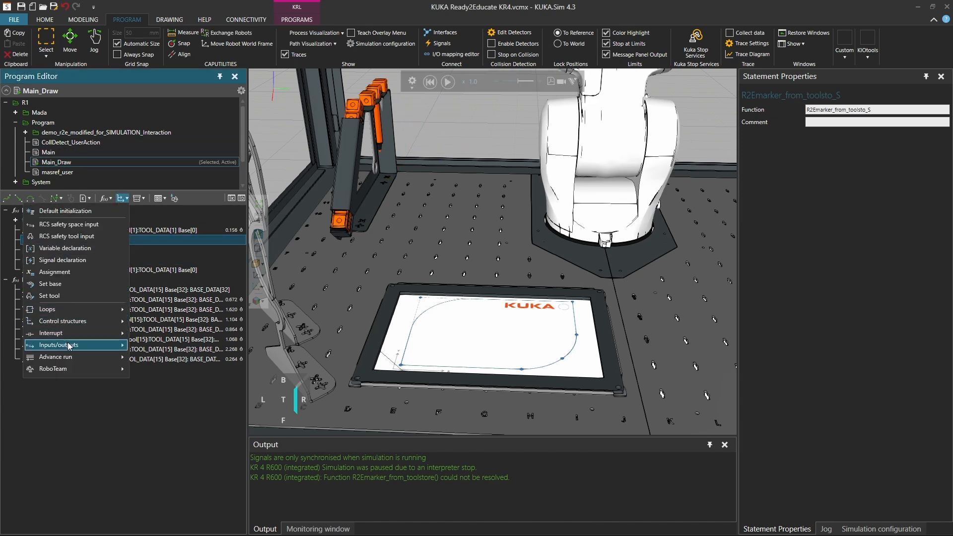
mouse_move(70, 346)
left_click(163, 356)
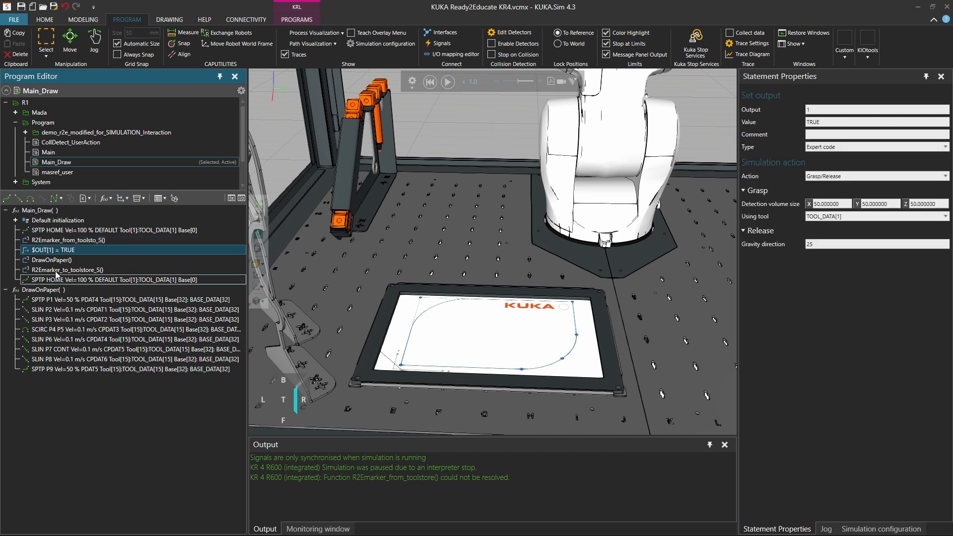
left_click(809, 110)
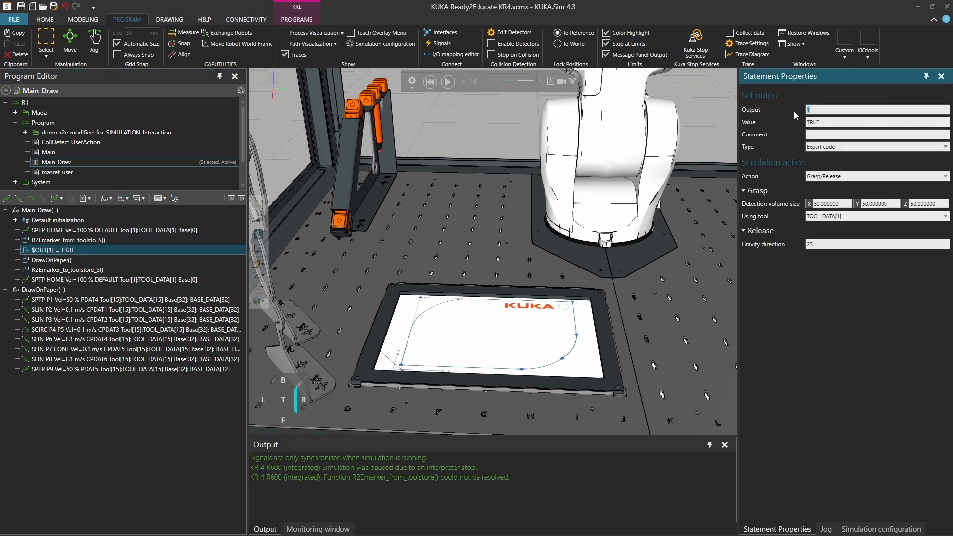
type("31")
key("Return")
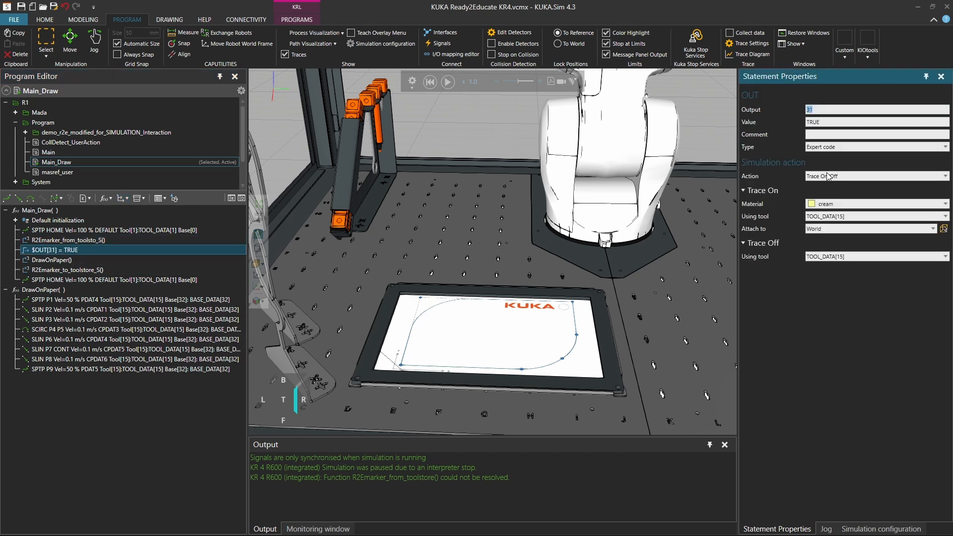
- Set the trace material of the output 31 statement to light_orange
left_click(824, 205)
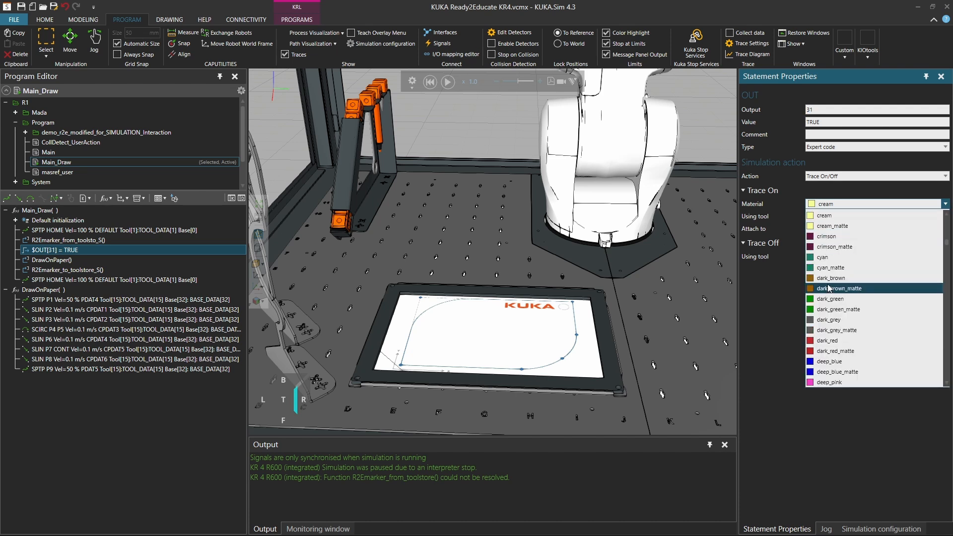
scroll(829, 288, "down", 8)
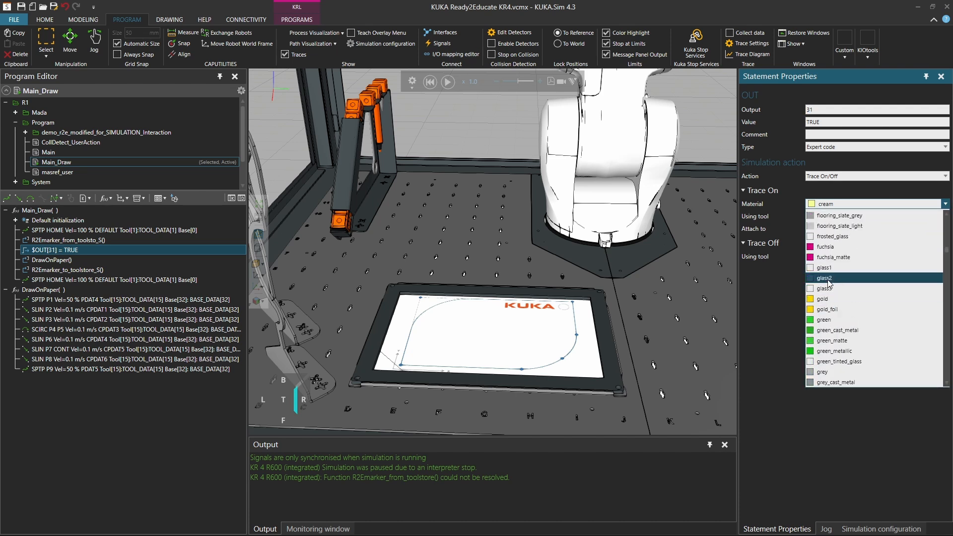
scroll(832, 288, "down", 9)
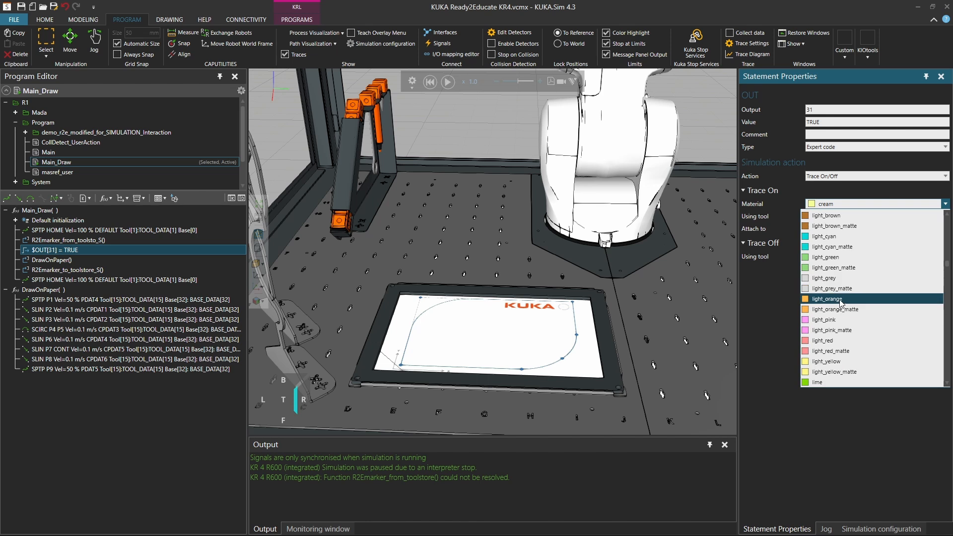
left_click(842, 299)
- Insert a set-output statement after the DrawOnPaper call with output 31 and value FALSE to end the trace
left_click(69, 252)
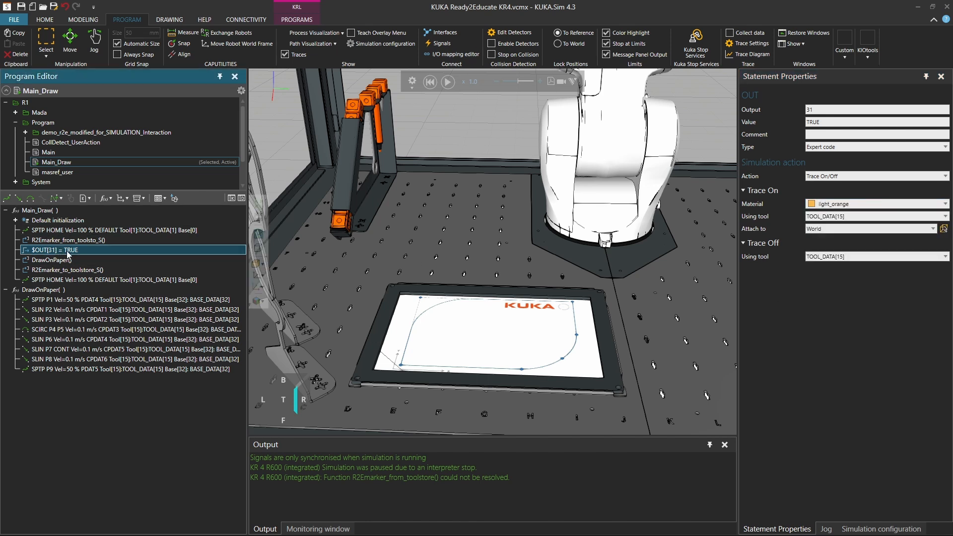
left_click(76, 261)
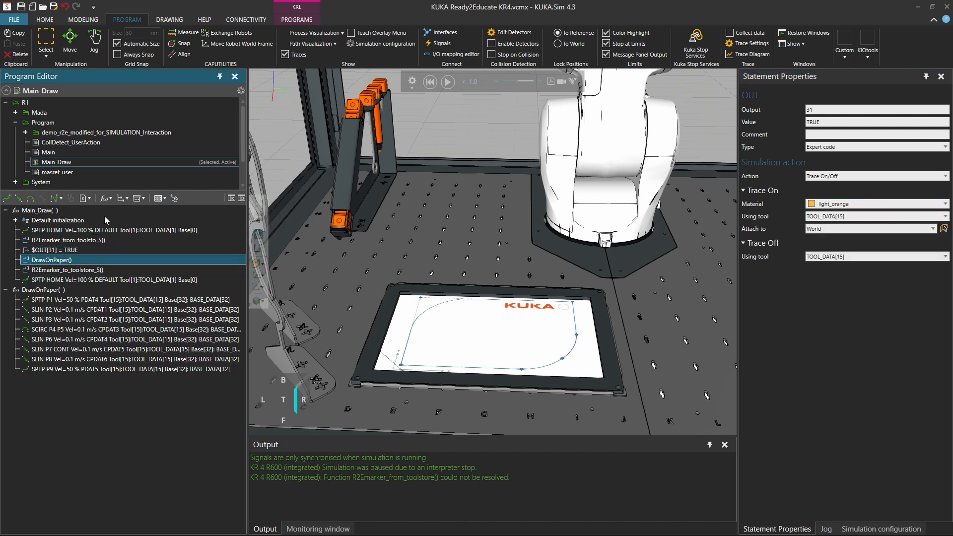
left_click(121, 199)
mouse_move(57, 348)
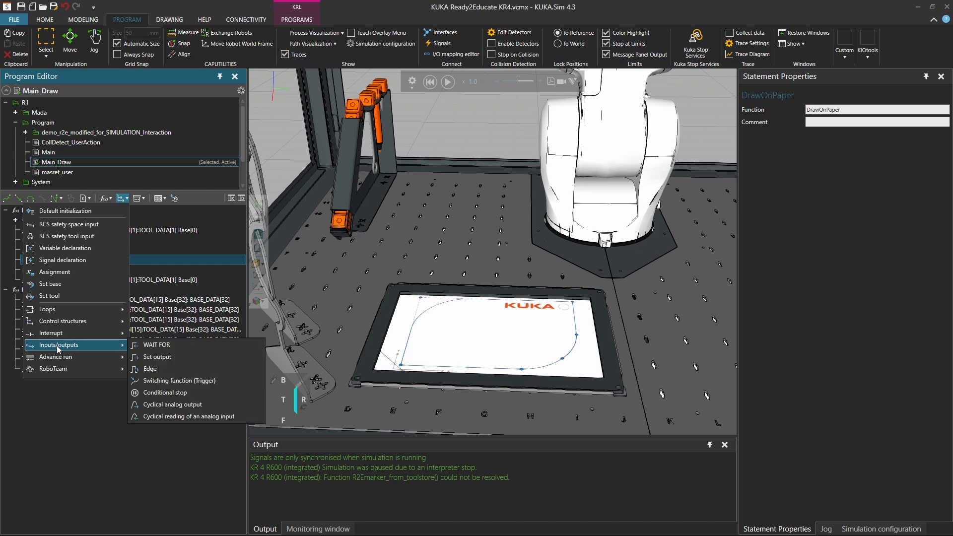
left_click(168, 357)
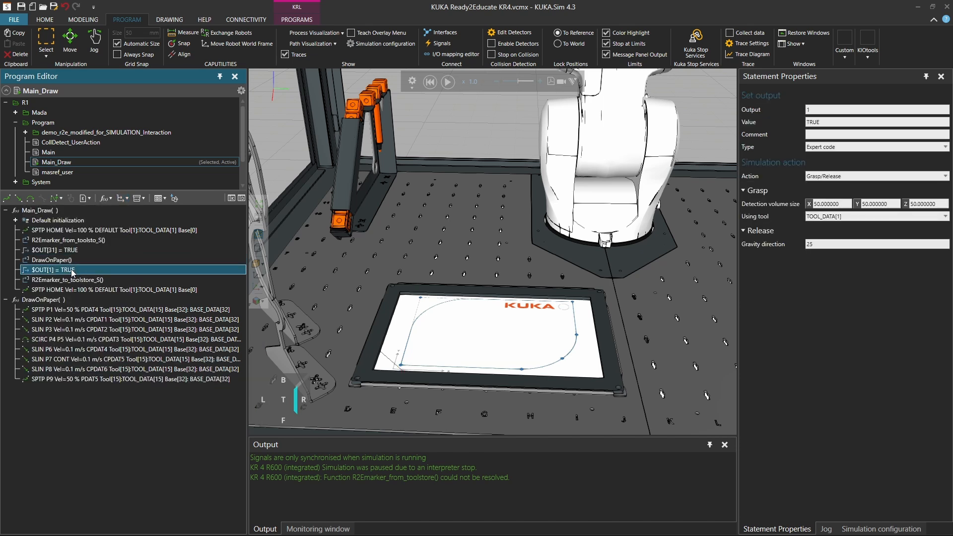
left_click(811, 109)
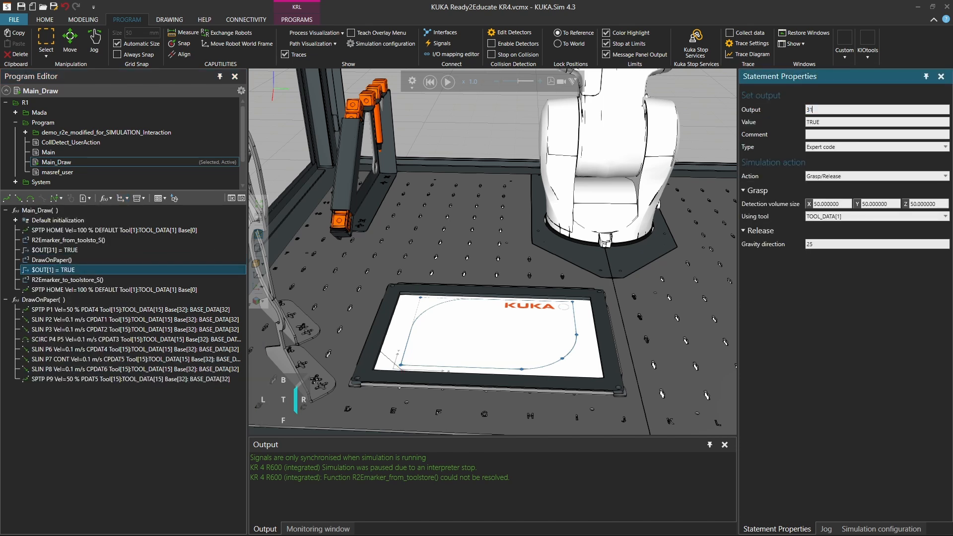
type("31")
key("Tab")
type("F")
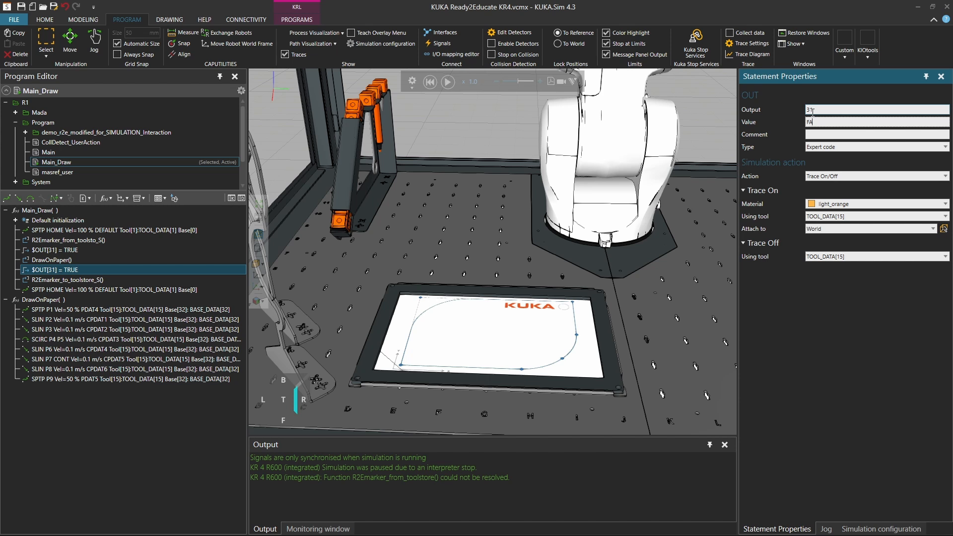
key("Return")
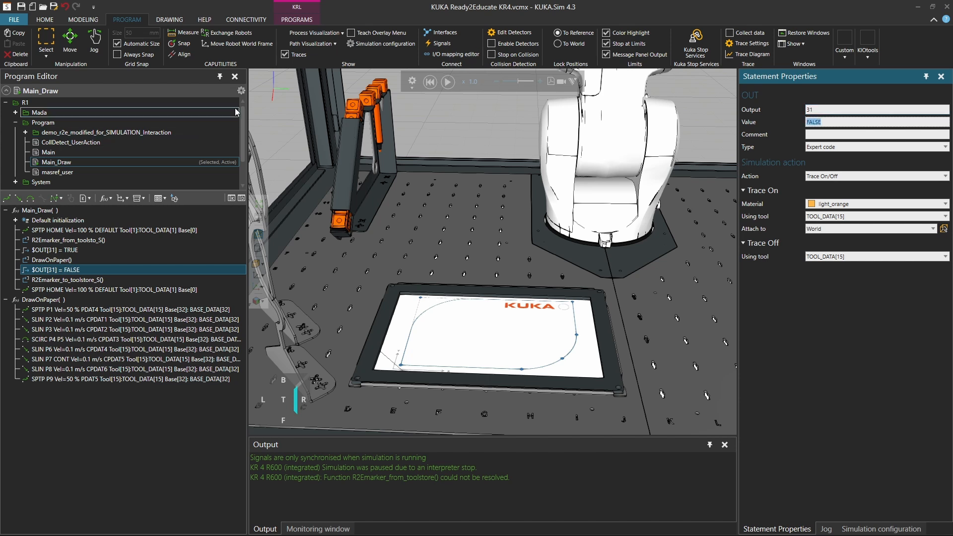
- Run the Main_Draw simulation and compare the orange trace with the outline printed on the paper up close
left_click(448, 82)
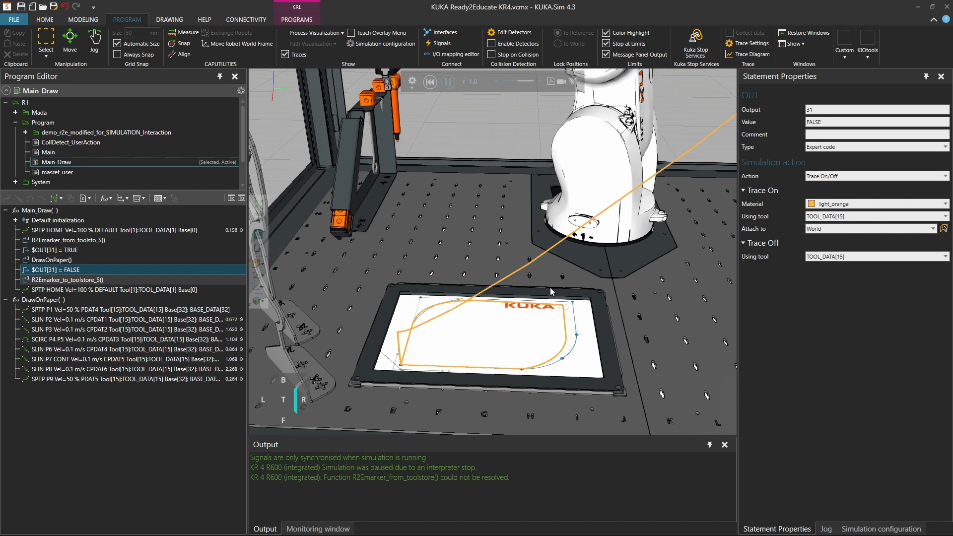
scroll(550, 287, "down", 3)
middle_click_drag(548, 320, 504, 298)
scroll(504, 298, "up", 5)
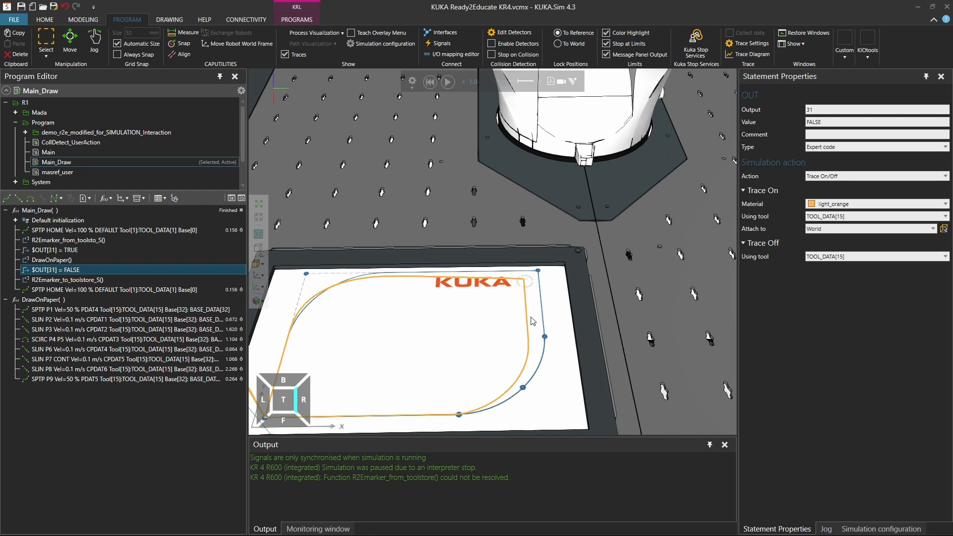
scroll(541, 277, "down", 1)
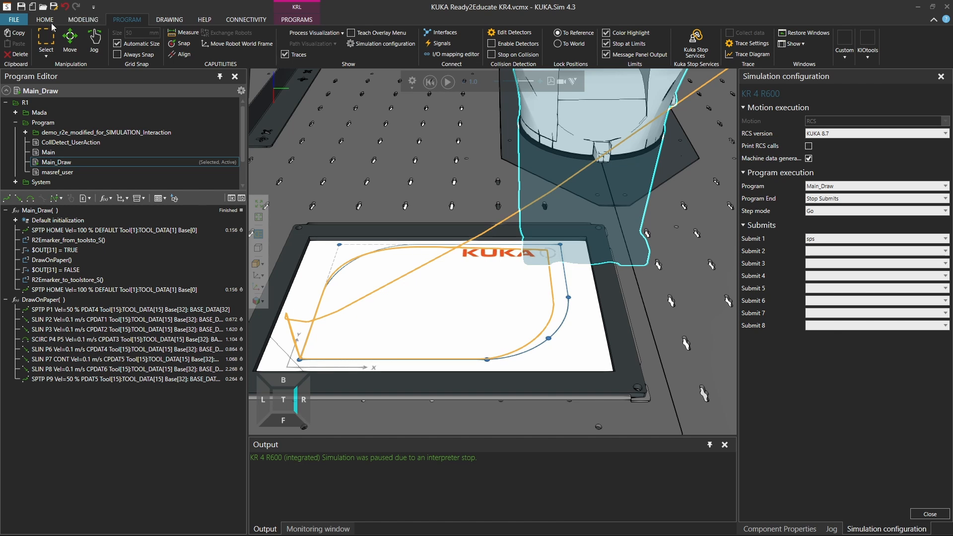
- Open the Paper_Path component for modeling, add a Transform feature under its root, and nest the Decal geometry inside it
left_click(58, 20)
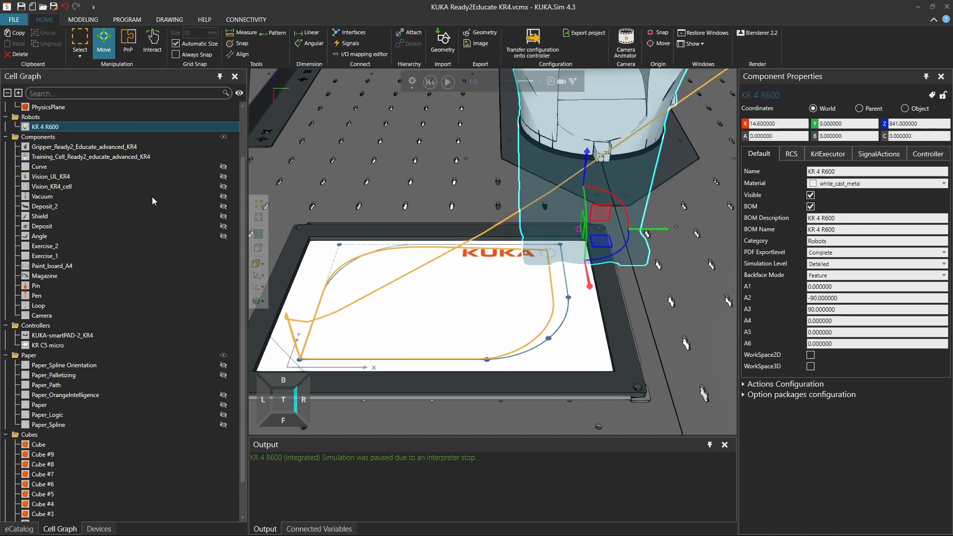
left_click(122, 385)
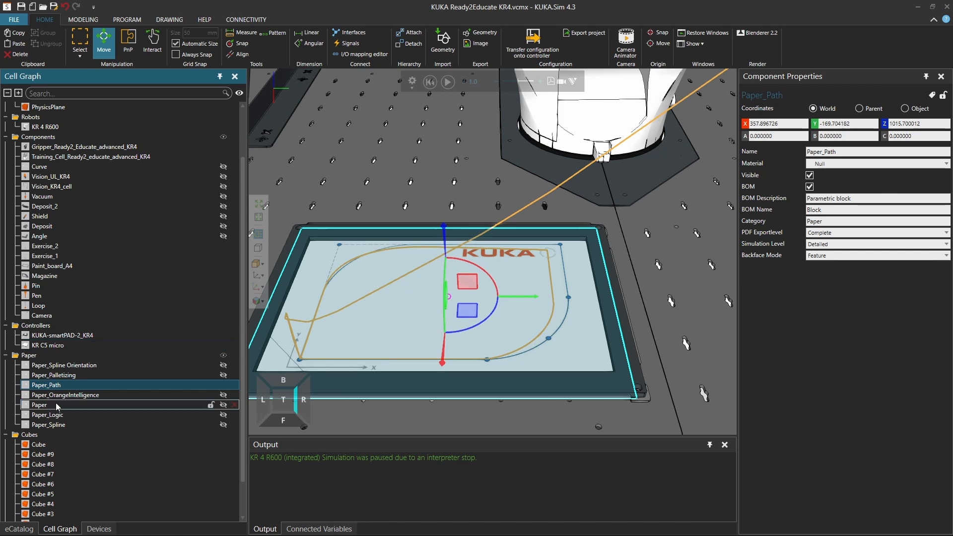
left_click(83, 20)
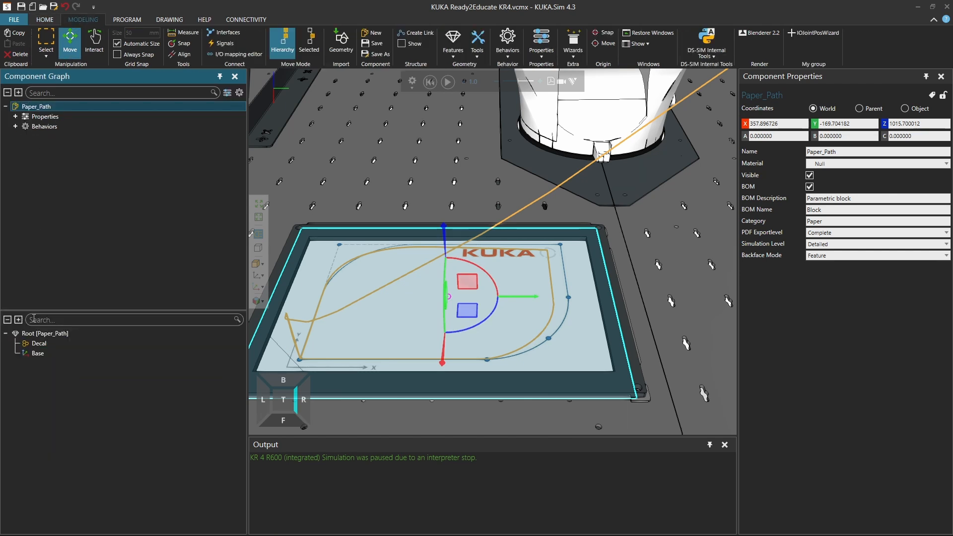
left_click(43, 335)
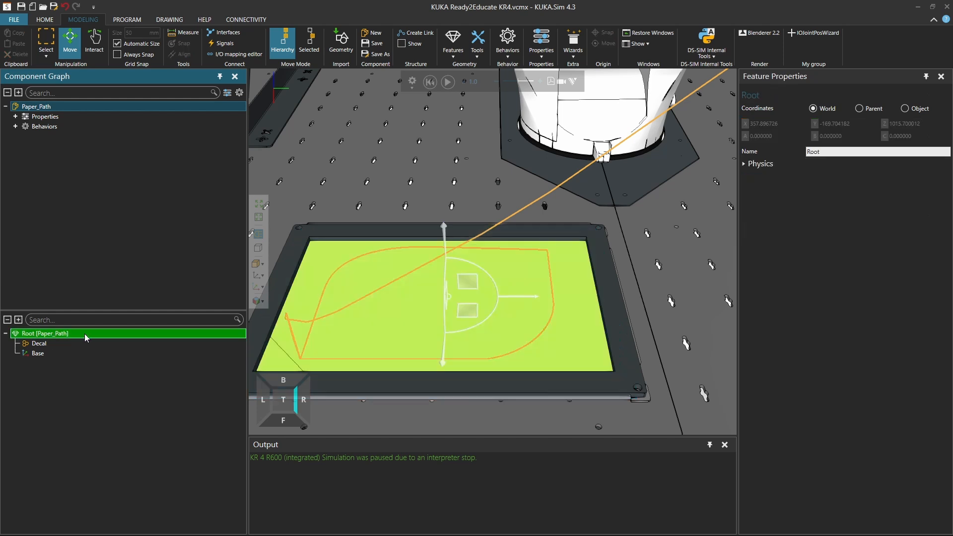
left_click(453, 43)
left_click(463, 144)
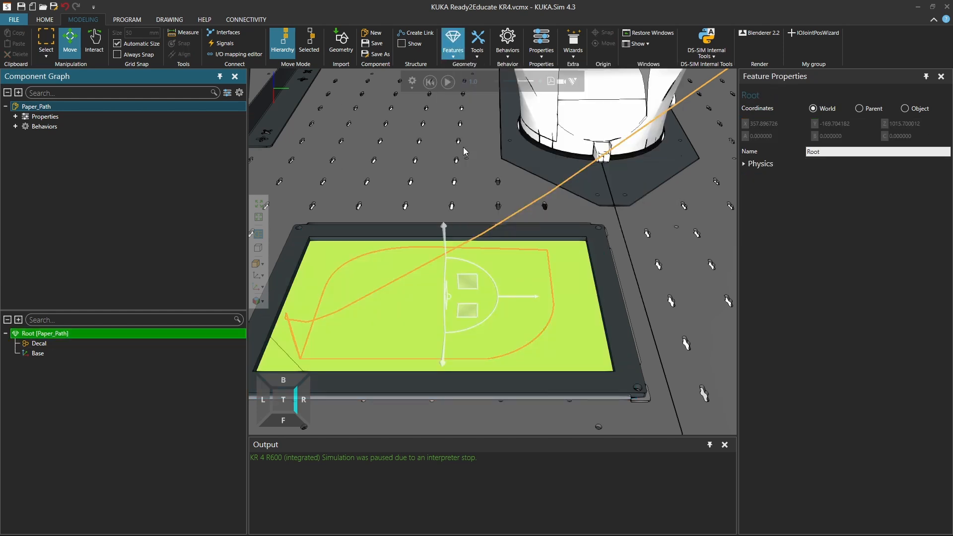
left_click_drag(36, 359, 48, 350)
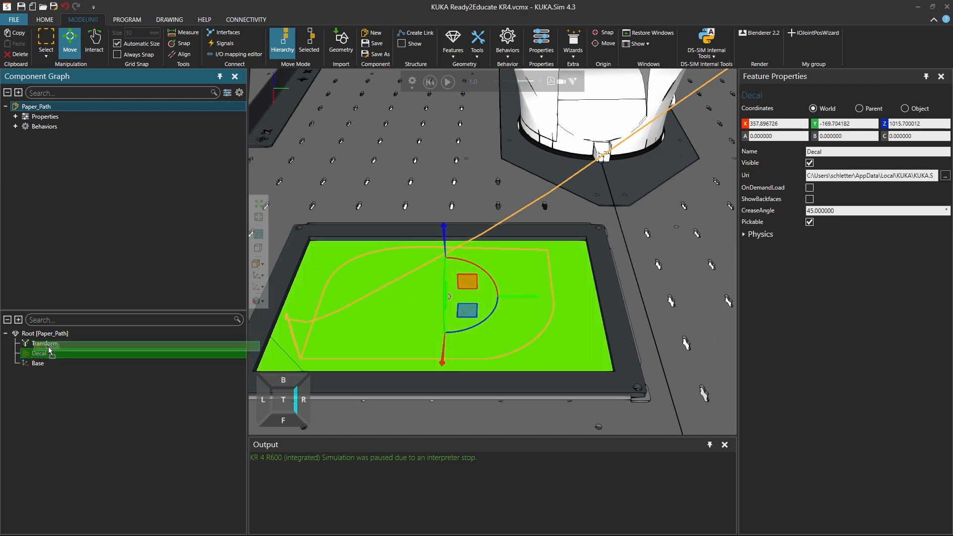
- Set the Transform expression to Sy(0.95).Sx(0.95) and shift Paper_Path to about X 362, Y -176 to align with the trace
left_click(47, 345)
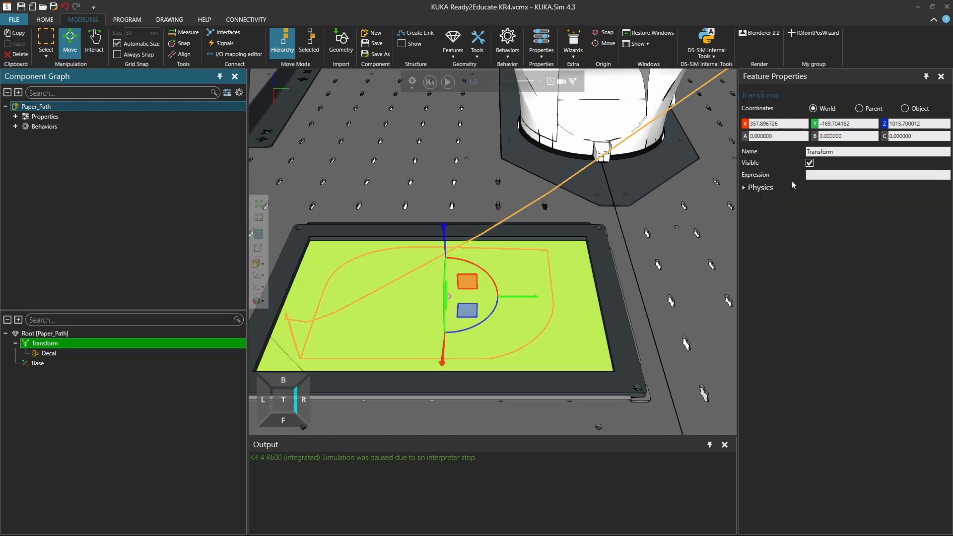
left_click(827, 175)
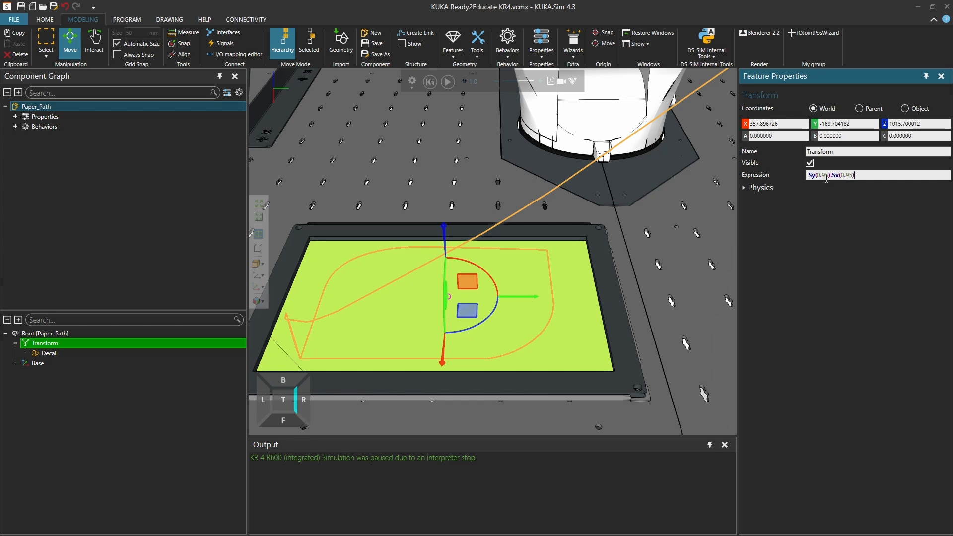
key("End")
left_click(476, 274)
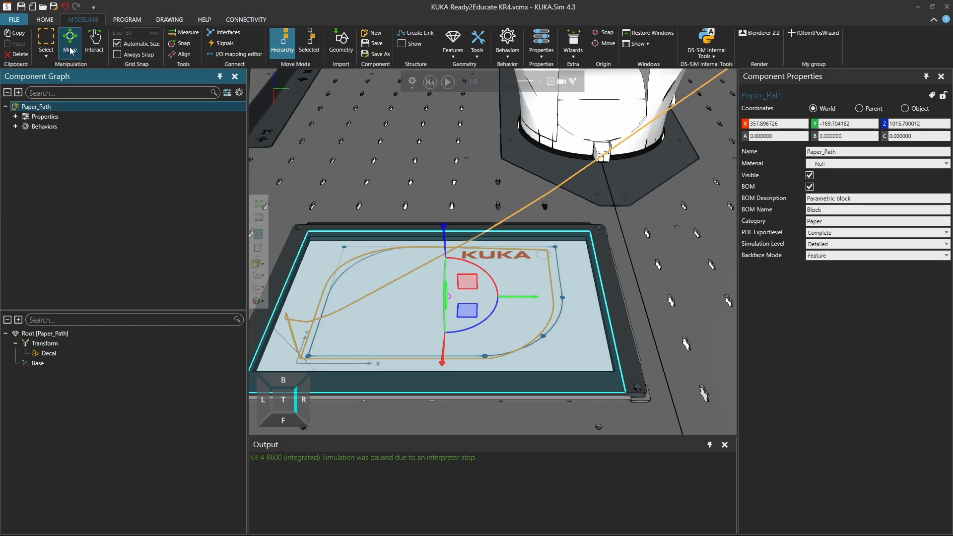
left_click_drag(469, 317, 460, 319)
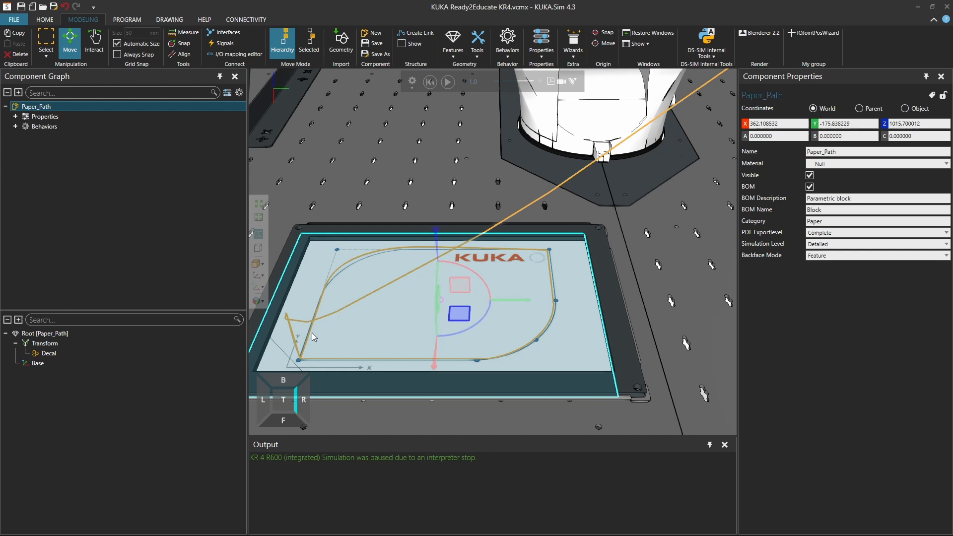
- Rerun the simulation from the start, check the trace against the adjusted paper outline, and view the whole cell
left_click(430, 81)
left_click(449, 83)
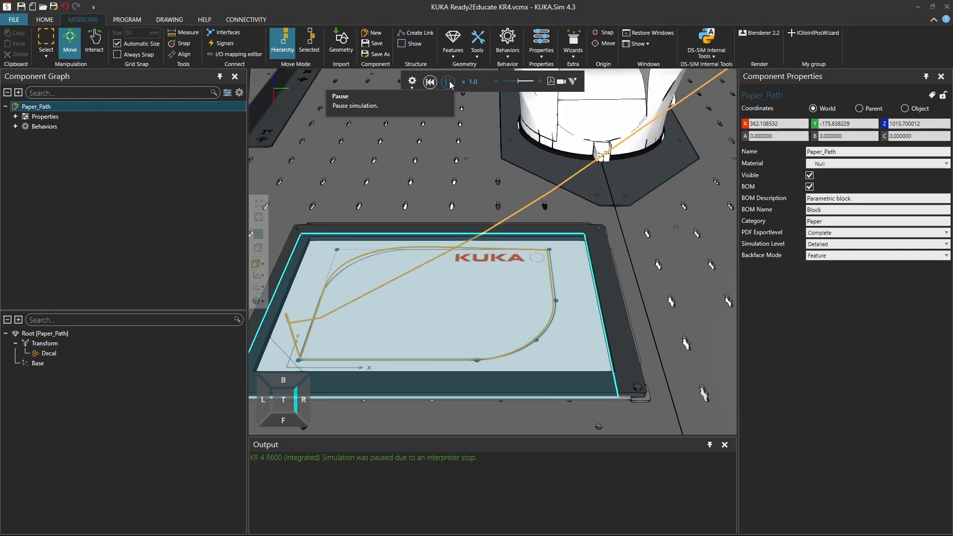
left_click(448, 82)
right_click_drag(415, 219, 433, 298)
scroll(458, 230, "down", 5)
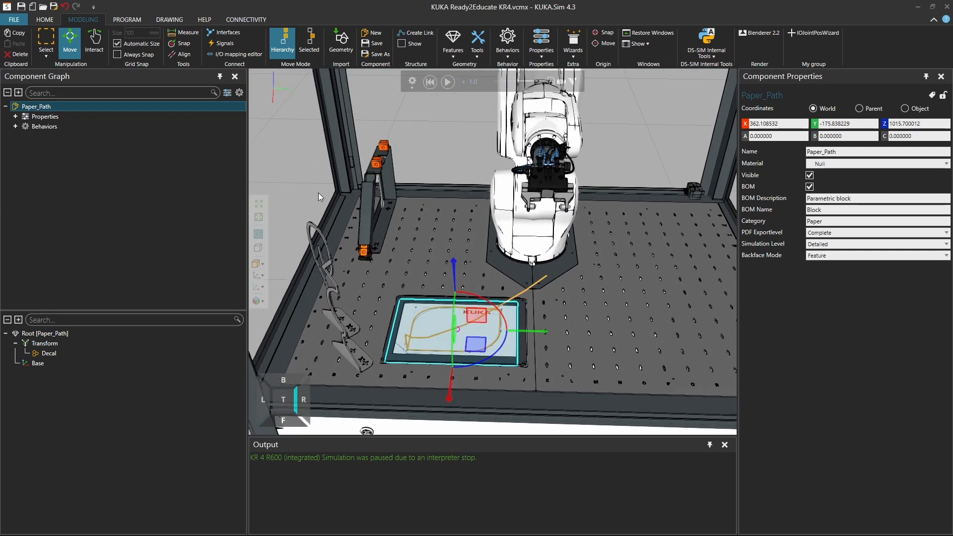
- Return to the Main_Draw program and reset the simulation to its start
left_click(239, 93)
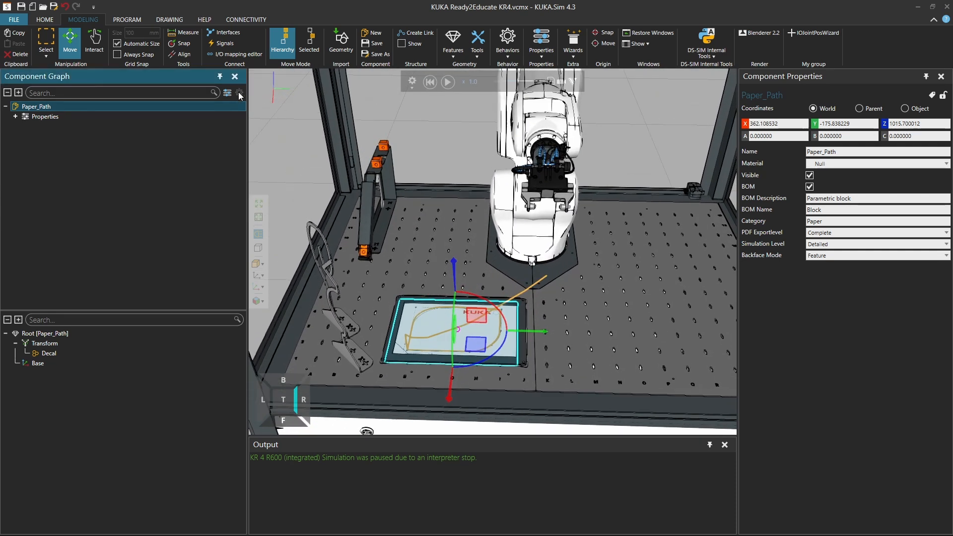
left_click(137, 22)
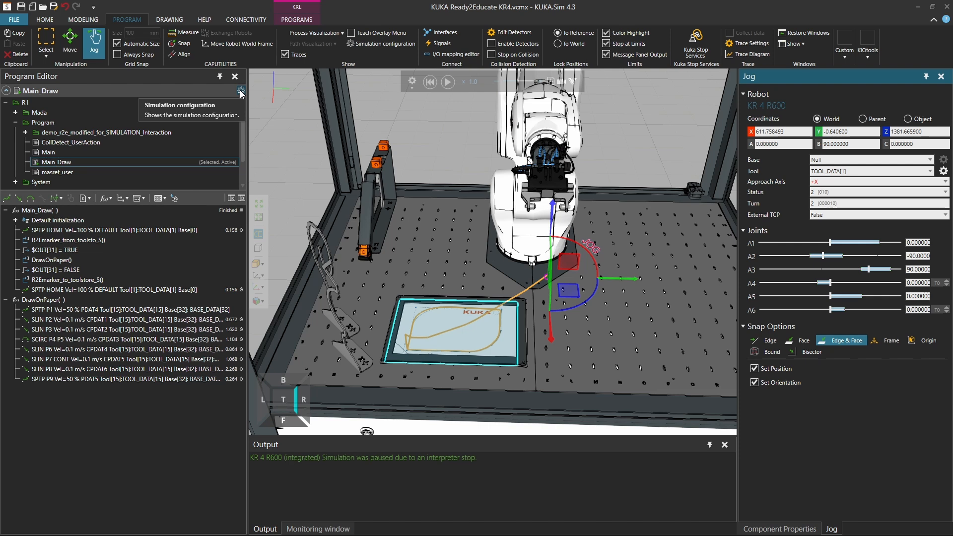
left_click(430, 82)
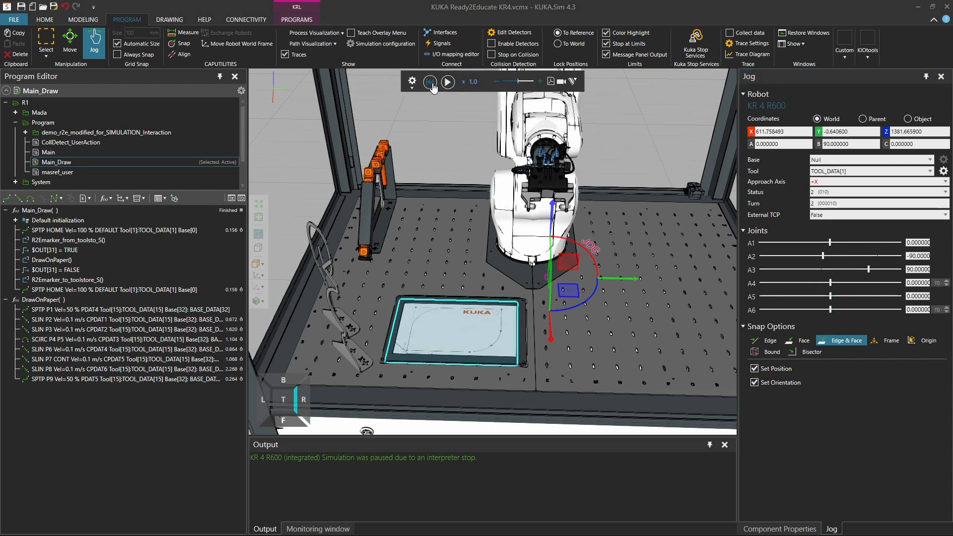